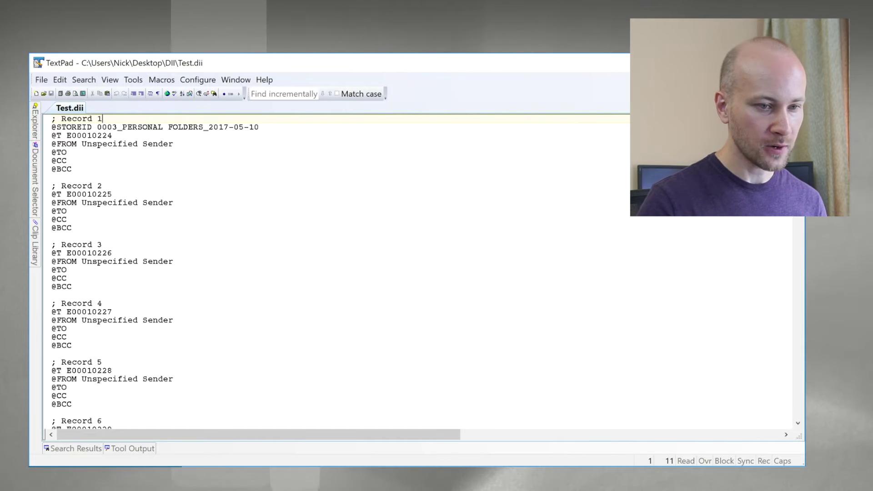
# Step: Mark every line containing "; Record" throughout Test.dii and delete all the marked lines
pyautogui.scroll(-20, 337, 272)
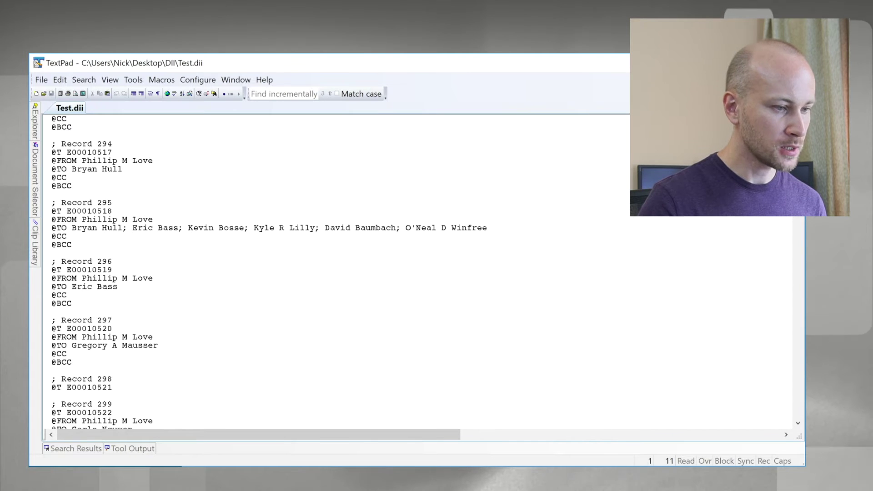
pyautogui.scroll(20, 336, 273)
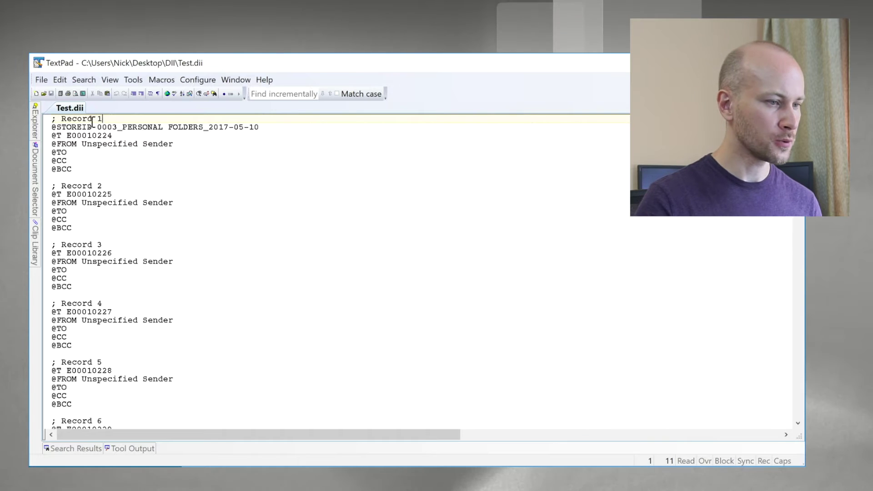
pyautogui.moveTo(93, 122); pyautogui.dragTo(40, 118)
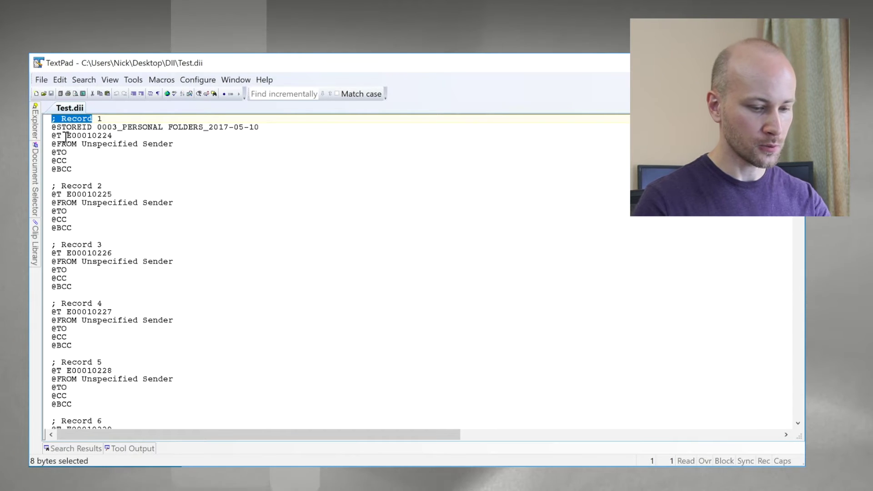
pyautogui.press('F5')
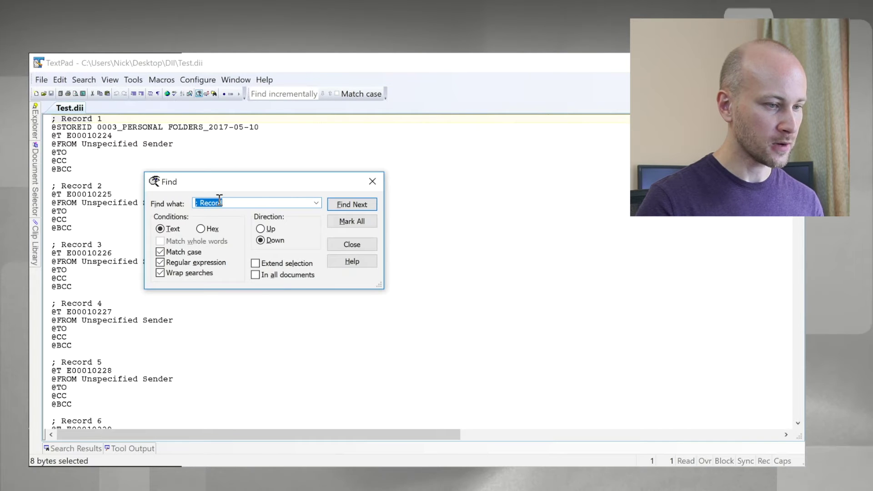
pyautogui.click(234, 205)
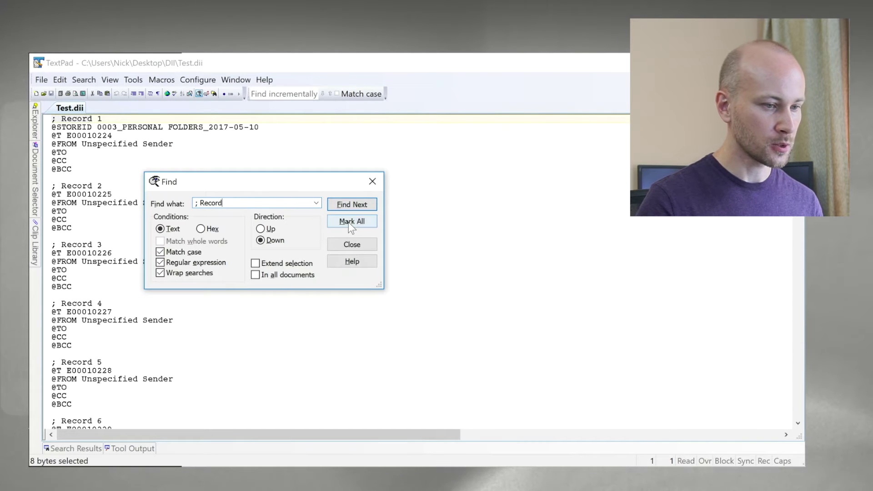
pyautogui.click(60, 80)
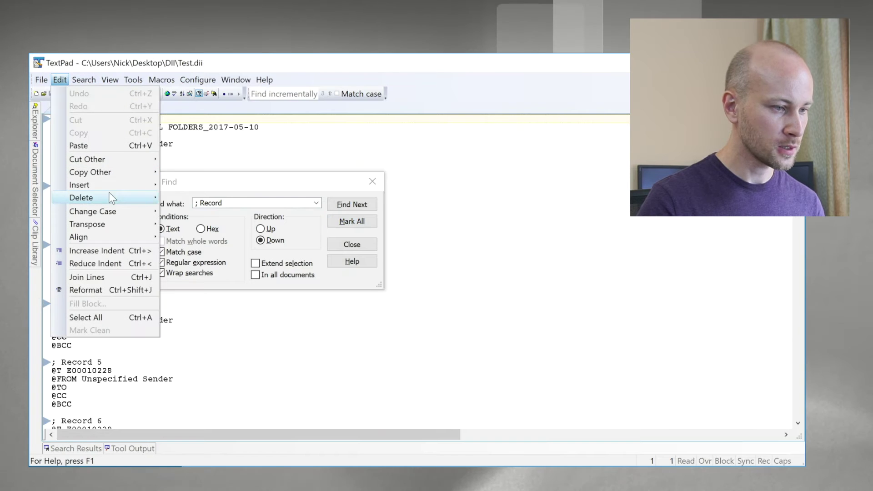
pyautogui.moveTo(108, 198)
pyautogui.click(213, 232)
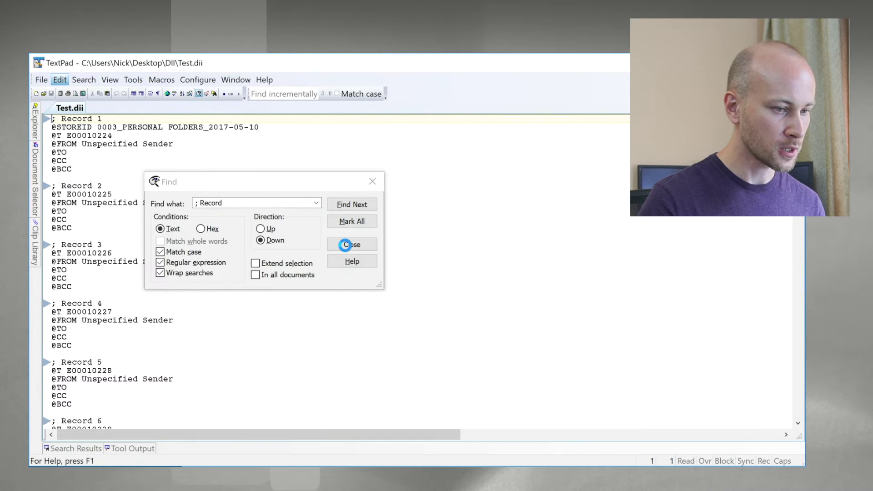
pyautogui.click(346, 245)
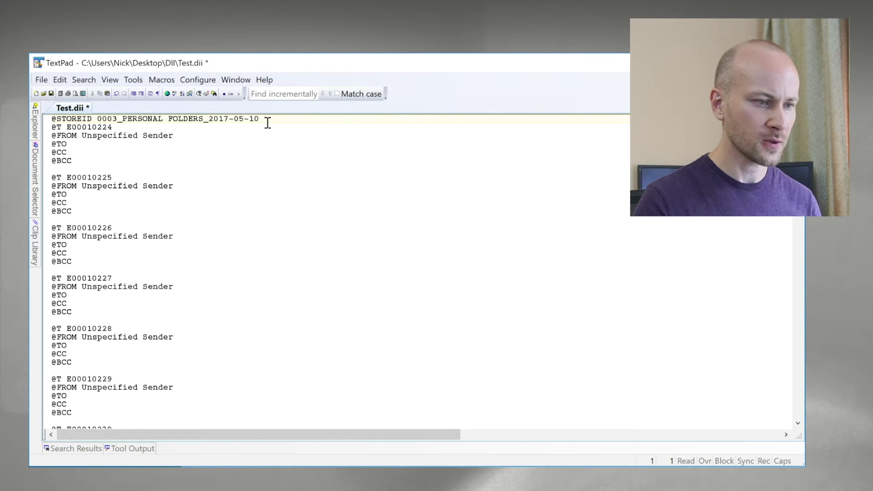
pyautogui.moveTo(87, 121); pyautogui.dragTo(51, 119)
pyautogui.hotkey('ctrl', 'x')
pyautogui.moveTo(36, 119)
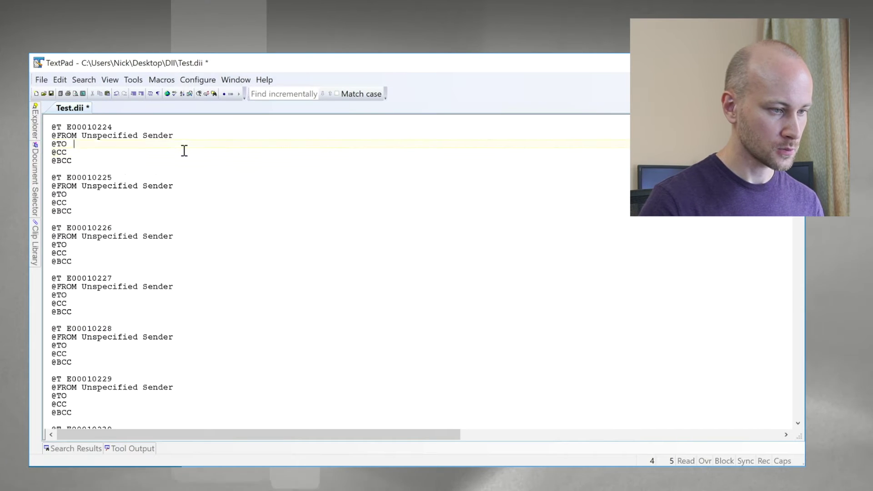
pyautogui.press('Delete')
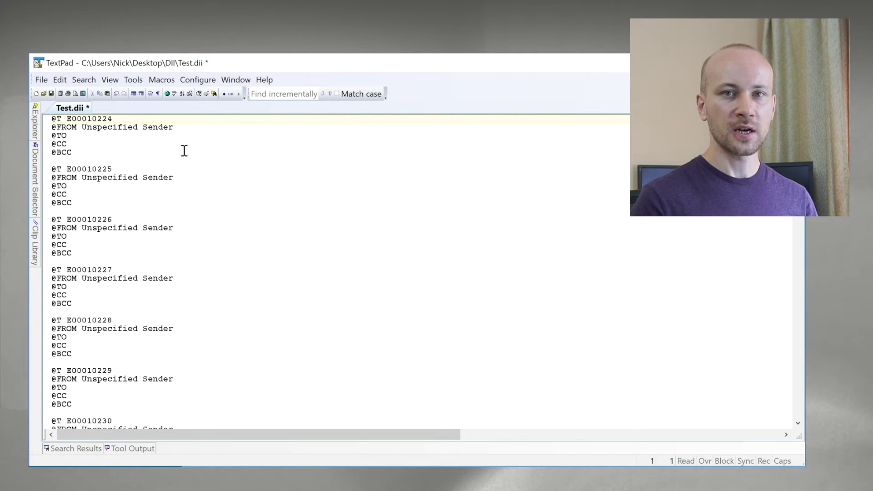
# Step: Search the file for the pipe character "|" to check whether it is already used
pyautogui.press('F5')
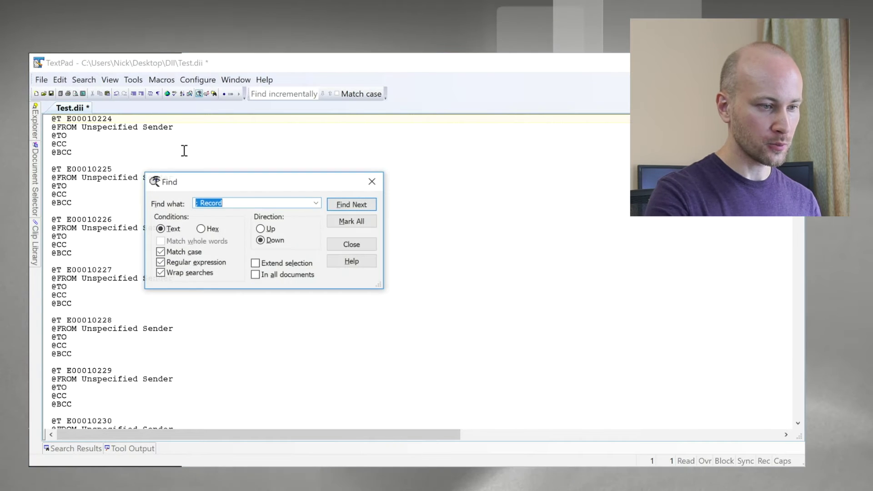
pyautogui.press('BackSpace')
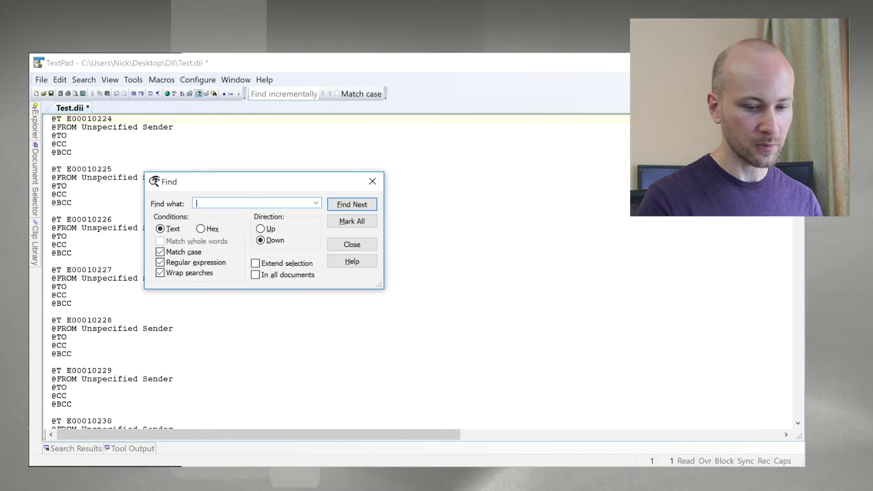
pyautogui.press('Return')
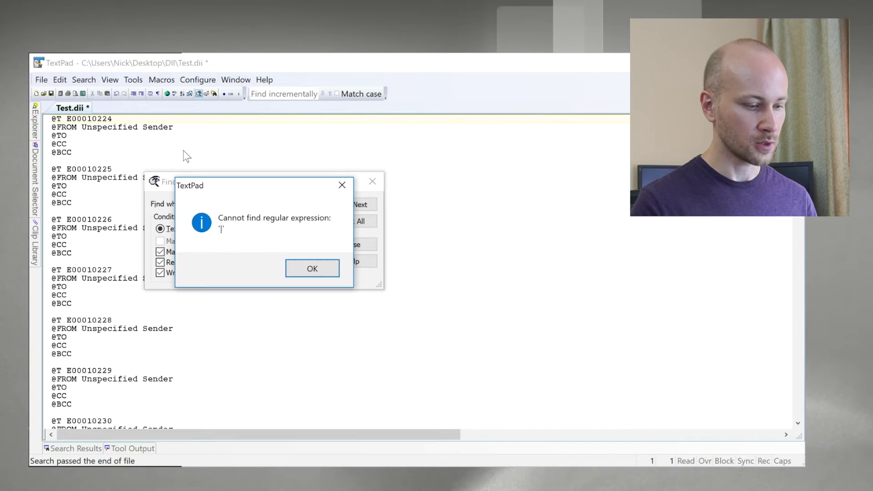
pyautogui.press('Return')
pyautogui.press('Escape')
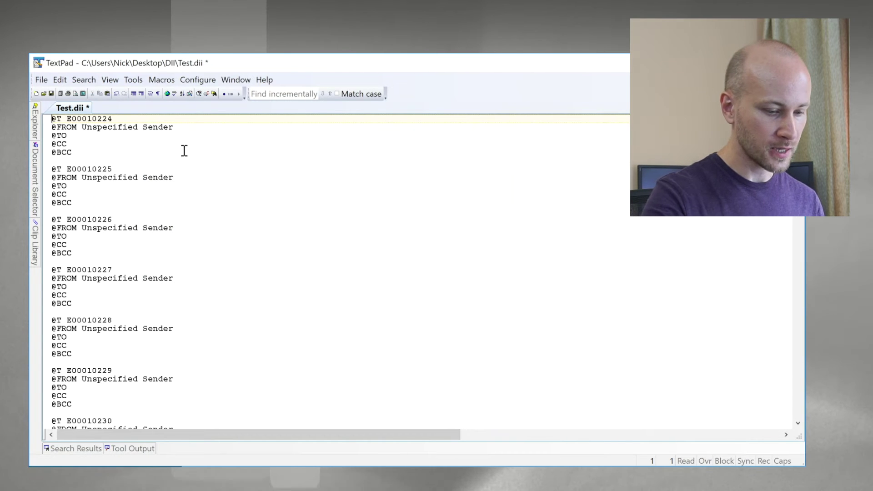
# Step: Replace all line breaks (\n) in the active document with "|", using regular expressions
pyautogui.press('F8')
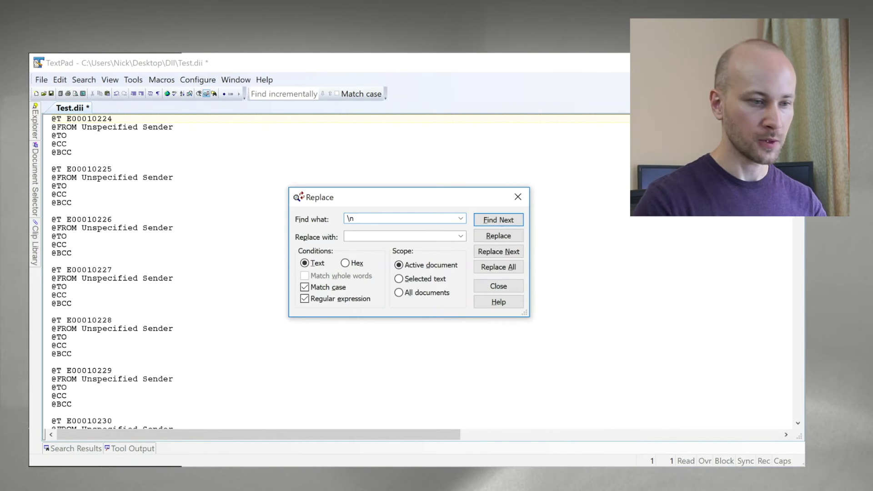
pyautogui.click(403, 236)
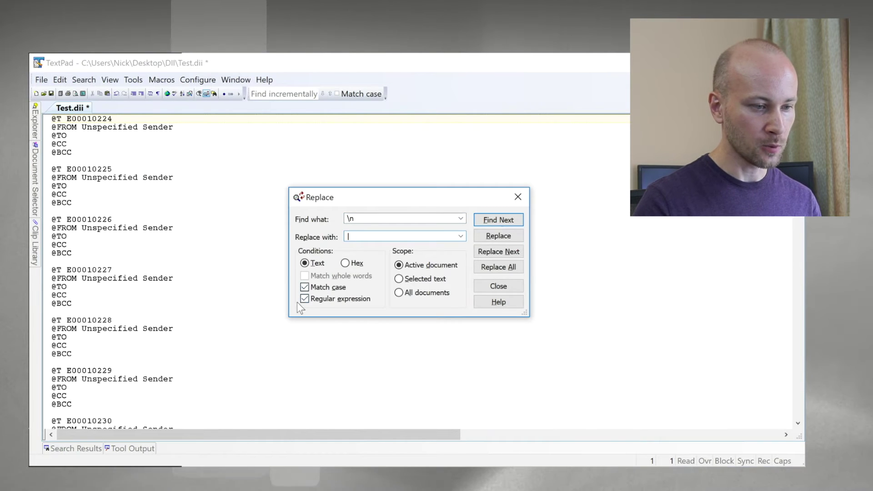
pyautogui.click(514, 267)
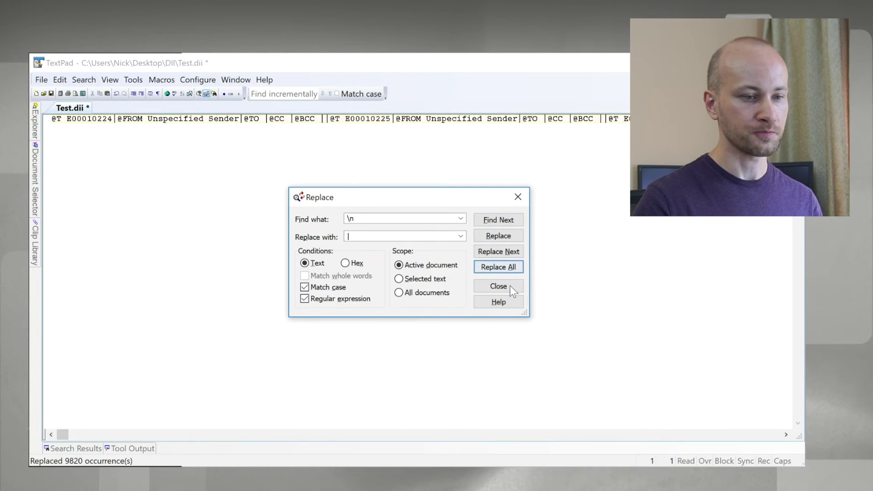
pyautogui.click(498, 286)
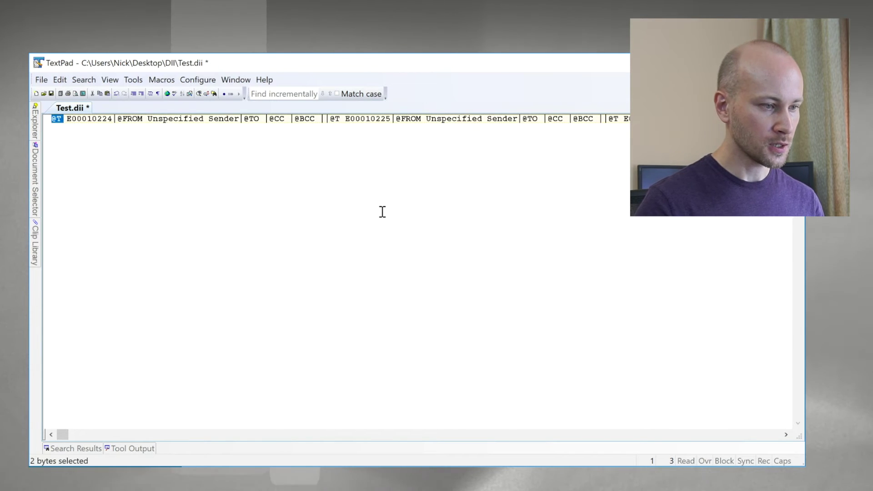
# Step: Replace every "@T" tag and its trailing space with a line break (\n) so each record starts a new line
pyautogui.press('F8')
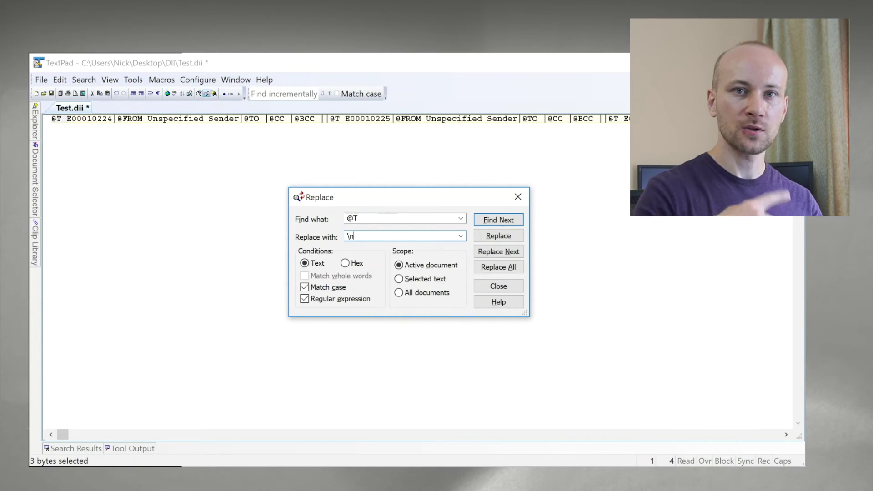
pyautogui.hotkey('alt', 'a')
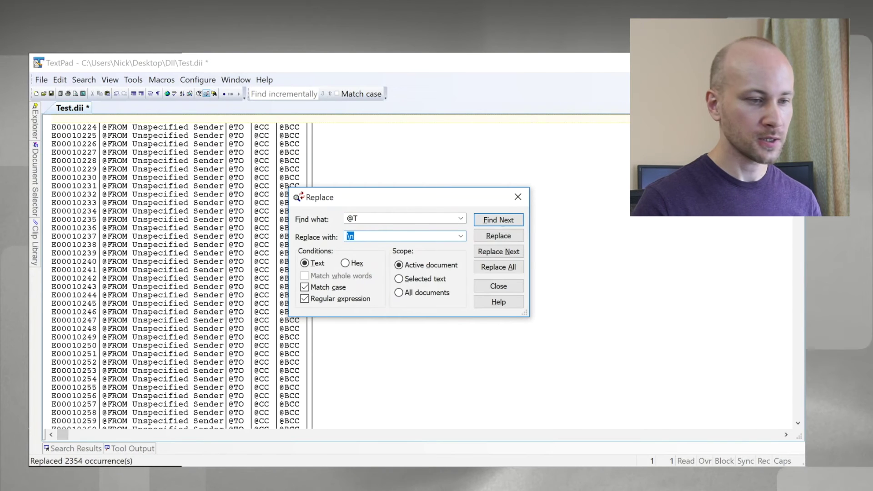
pyautogui.click(518, 196)
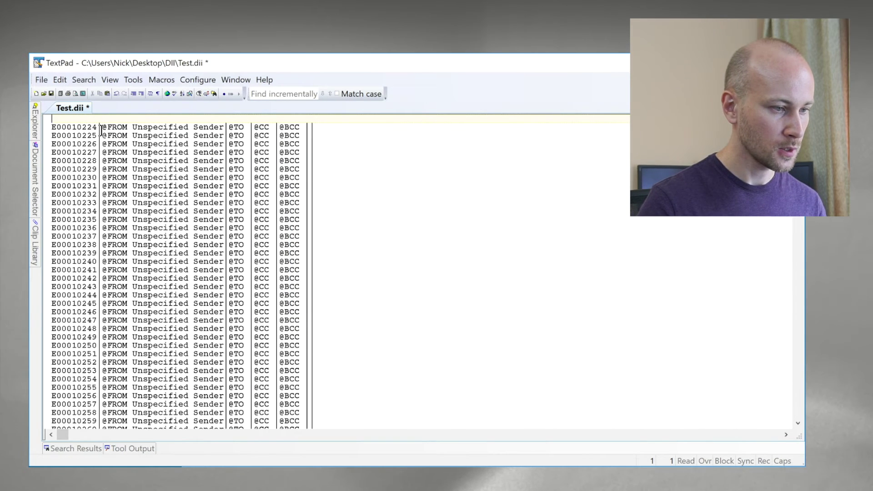
pyautogui.moveTo(99, 129); pyautogui.dragTo(133, 129)
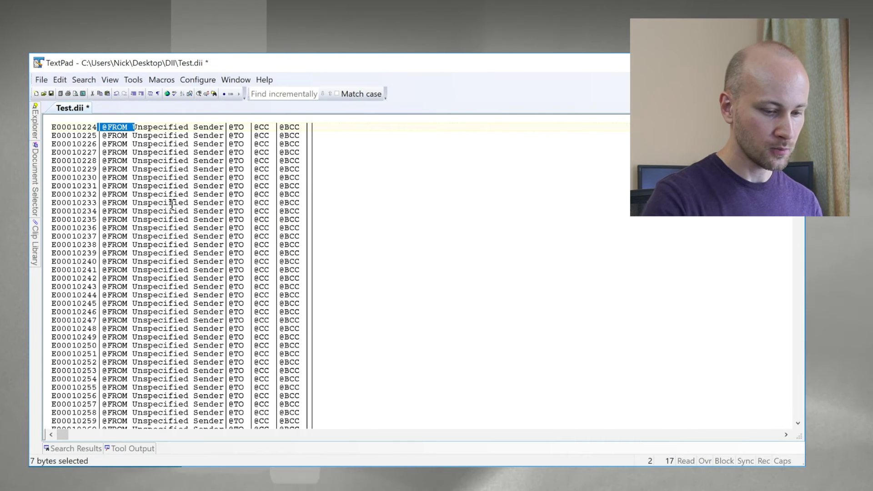
pyautogui.press('F8')
pyautogui.press('BackSpace')
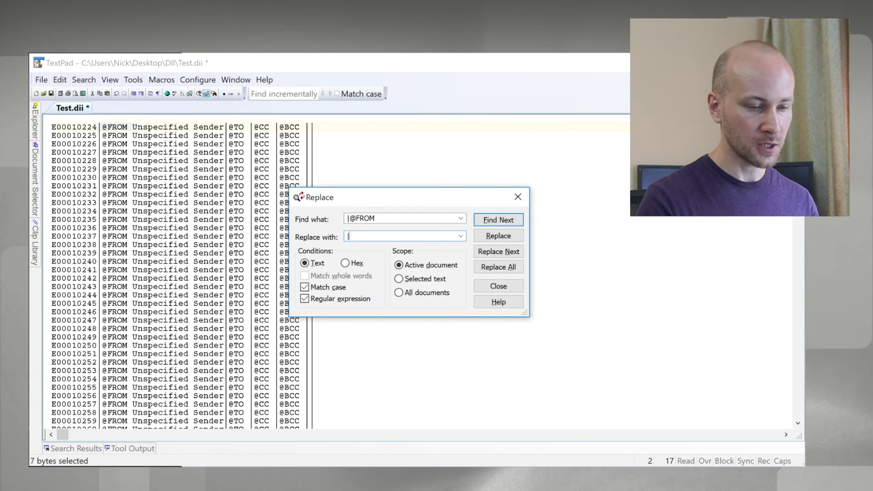
pyautogui.click(503, 265)
pyautogui.doubleClick(392, 219)
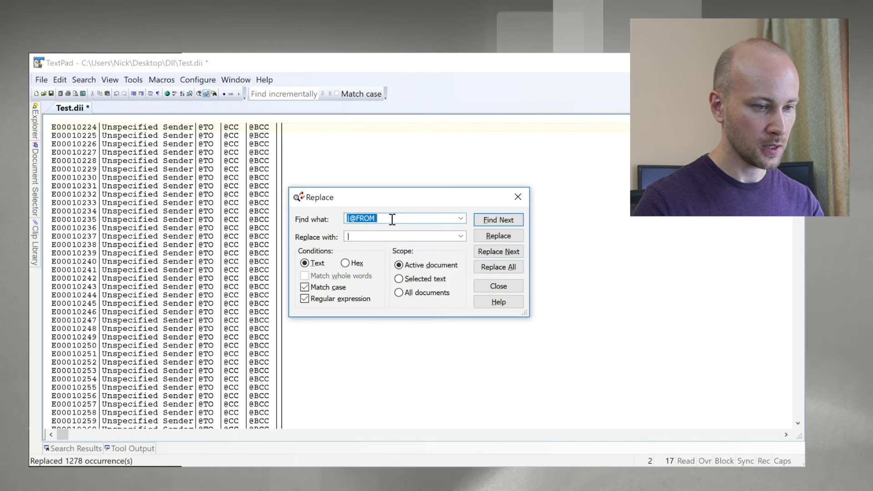
pyautogui.click(402, 219)
pyautogui.press('BackSpace')
pyautogui.press('BackSpace')
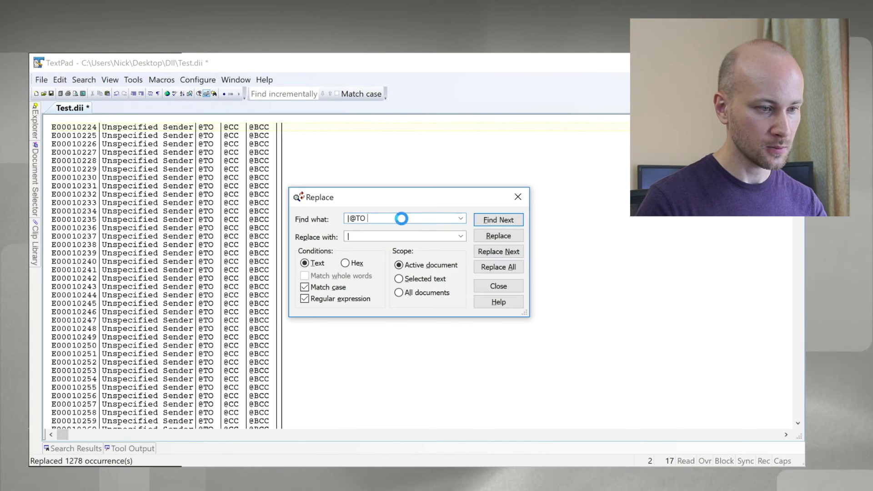
pyautogui.hotkey('alt', 'a')
pyautogui.doubleClick(400, 218)
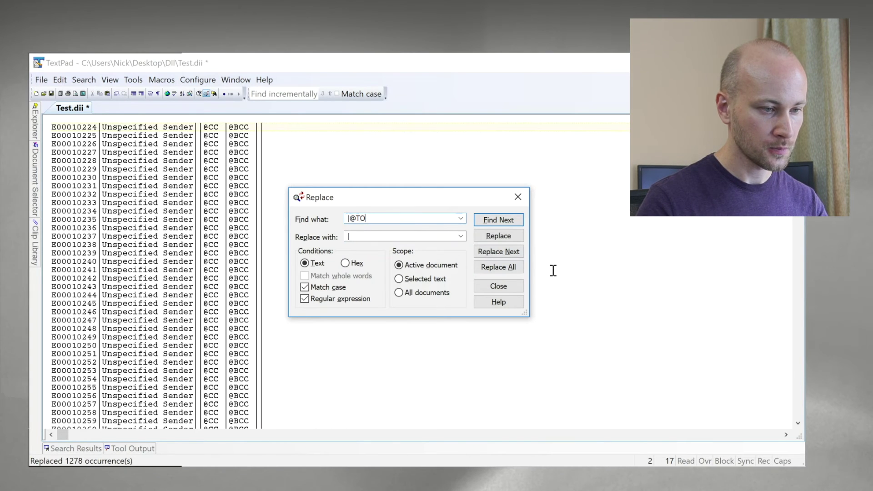
pyautogui.press('BackSpace')
pyautogui.write('CC')
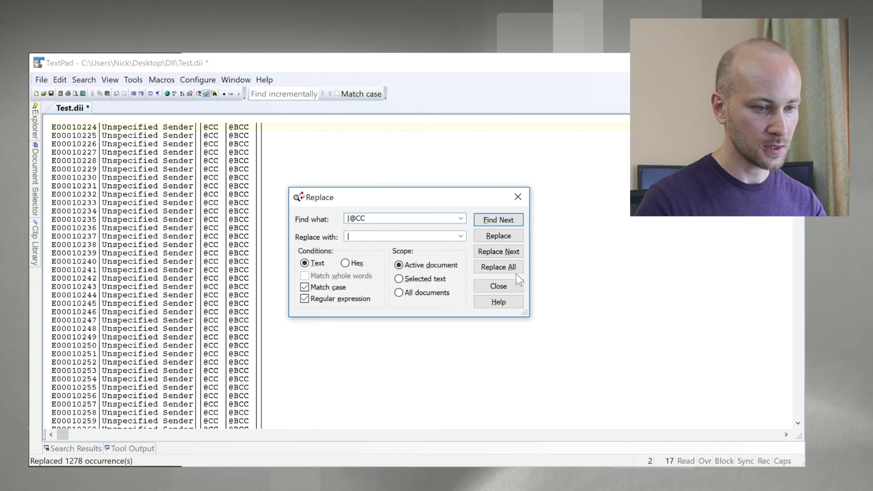
pyautogui.click(512, 270)
pyautogui.doubleClick(367, 218)
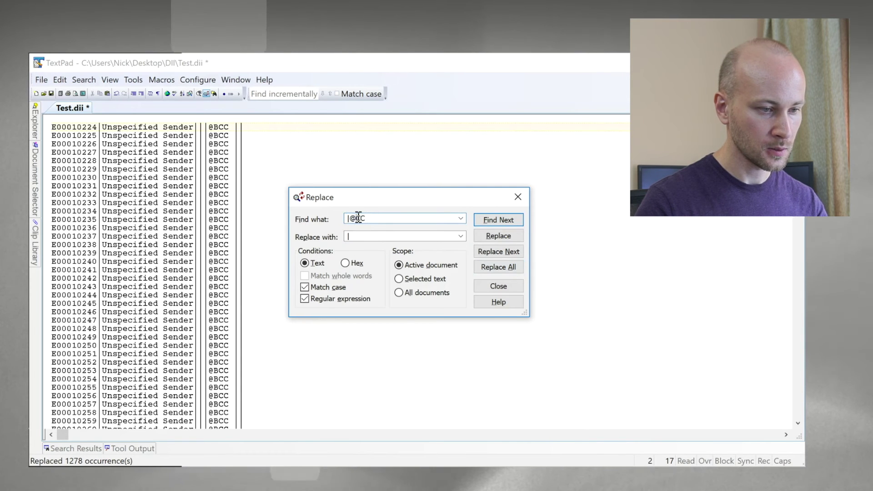
pyautogui.write('B')
pyautogui.click(486, 267)
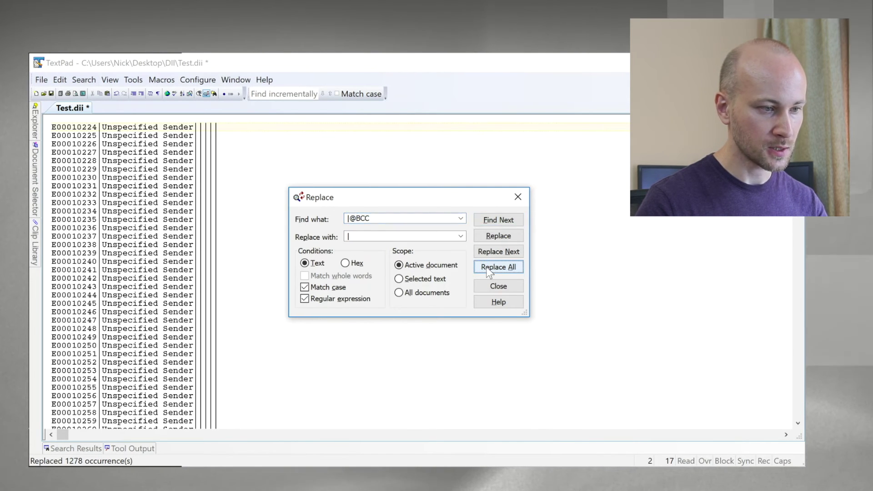
# Step: Enter the header row "DOCID|FROM|TO|CC|BCC" on the empty first line and close the Replace dialog
pyautogui.click(232, 121)
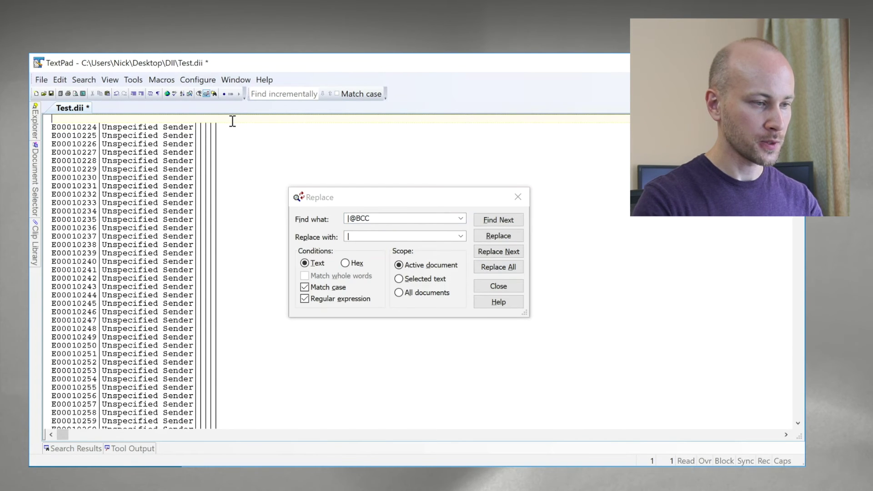
pyautogui.write('DOCID|')
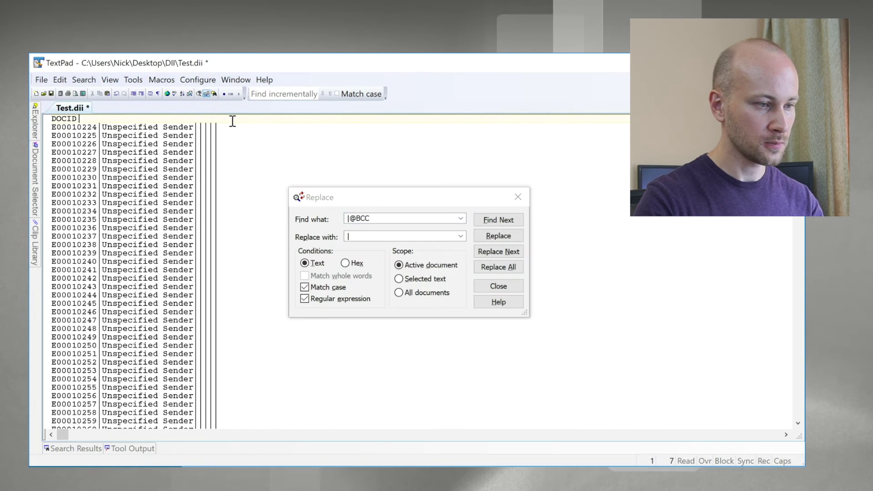
pyautogui.write('FROM')
pyautogui.press('Tab')
pyautogui.write('TO')
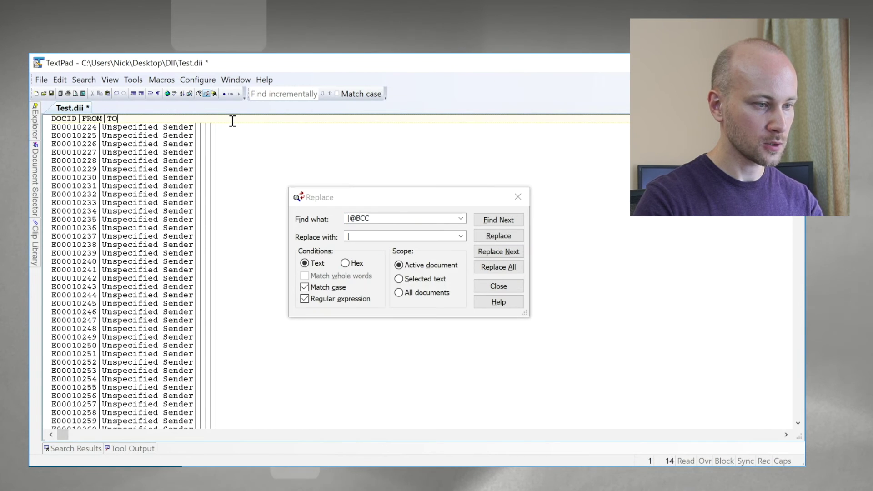
pyautogui.press('Tab')
pyautogui.write('CC')
pyautogui.press('Tab')
pyautogui.write('BCC')
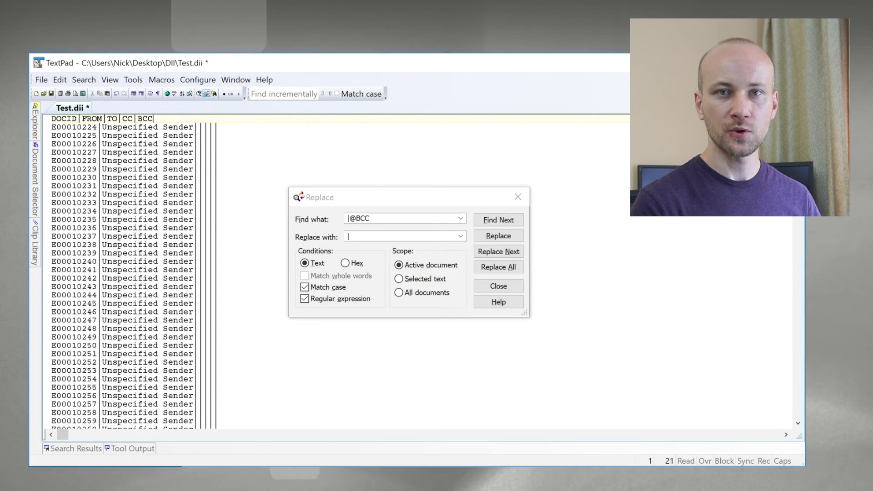
pyautogui.press('Escape')
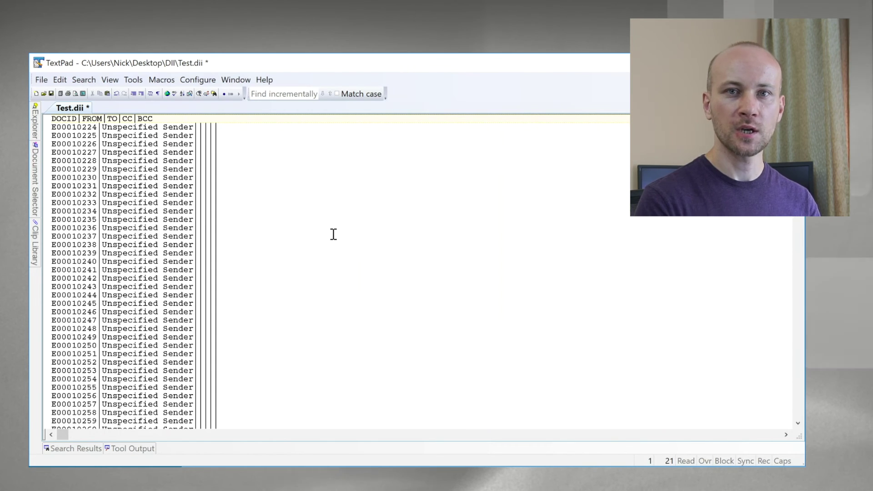
# Step: Copy the whole Test.dii text and paste it into the blank Excel workbook starting at cell A1
pyautogui.hotkey('ctrl', 'a')
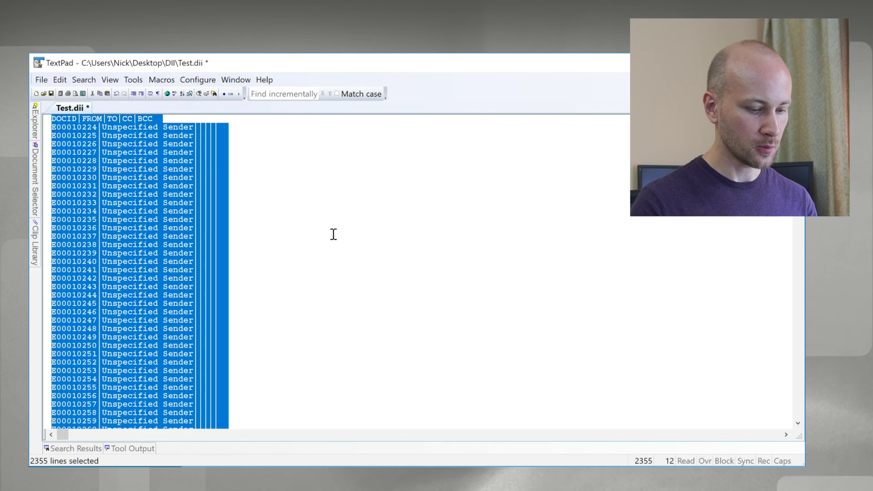
pyautogui.press('Right')
pyautogui.hotkey('alt', 'Tab')
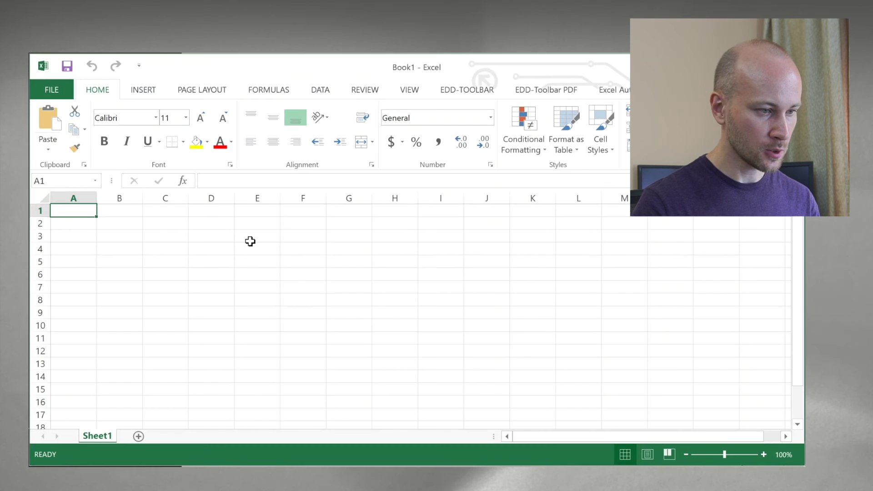
pyautogui.hotkey('ctrl', 'v')
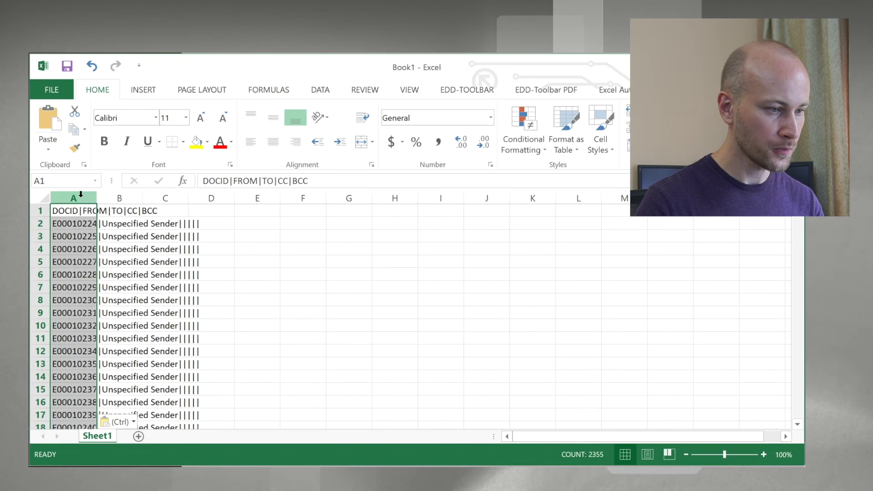
# Step: Split column A with Text to Columns as delimited data, using "|" as the other delimiter and Text format for every column
pyautogui.click(320, 90)
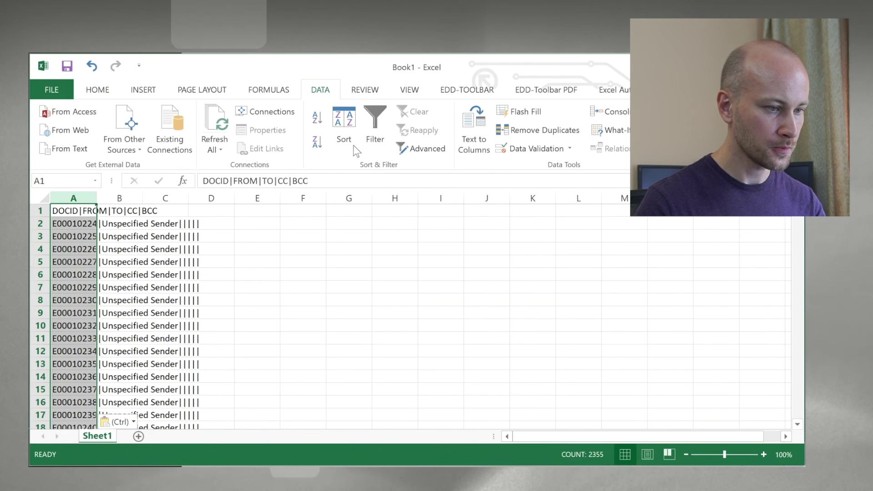
pyautogui.click(482, 140)
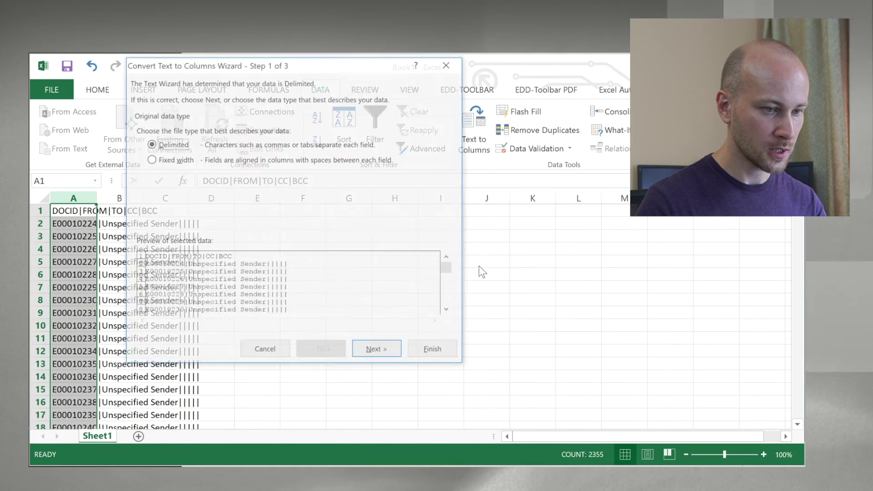
pyautogui.click(372, 351)
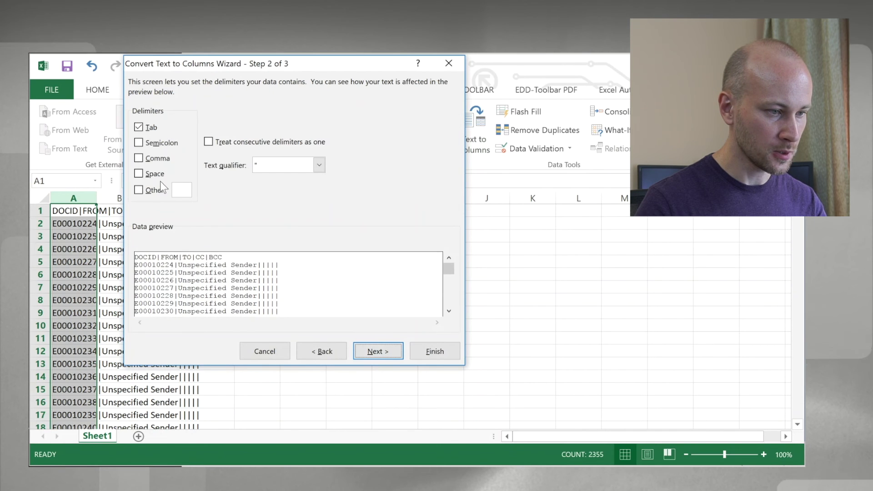
pyautogui.click(144, 192)
pyautogui.write('|')
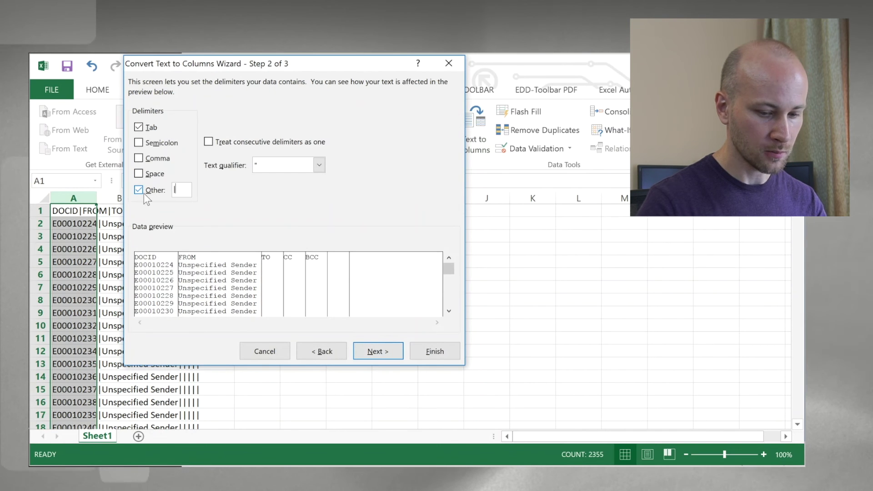
pyautogui.click(381, 346)
pyautogui.keyDown('shift'); pyautogui.click(421, 294); pyautogui.keyUp('shift')
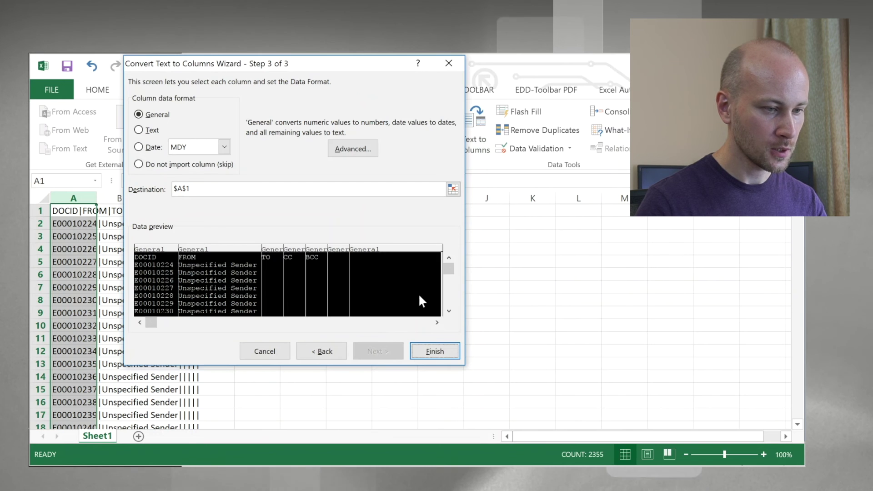
pyautogui.click(138, 129)
pyautogui.click(435, 351)
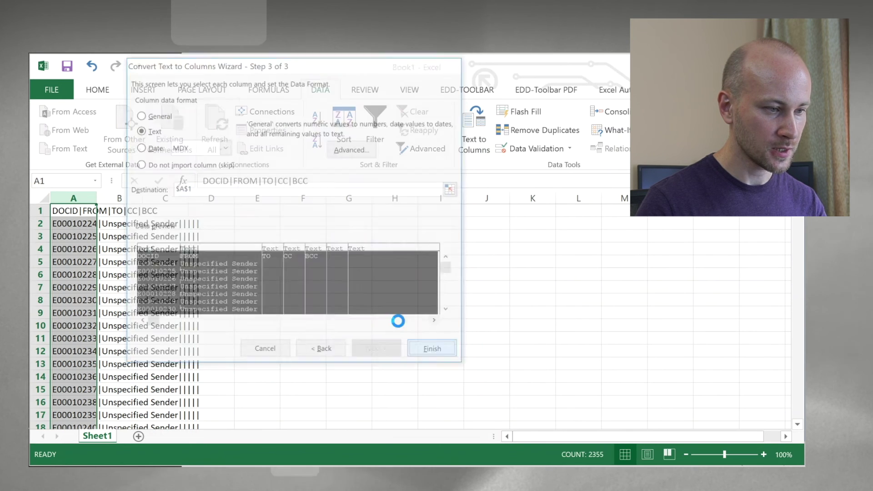
# Step: Widen all columns of the sheet equally to about twice their width so the document IDs and sender names fit
pyautogui.click(42, 195)
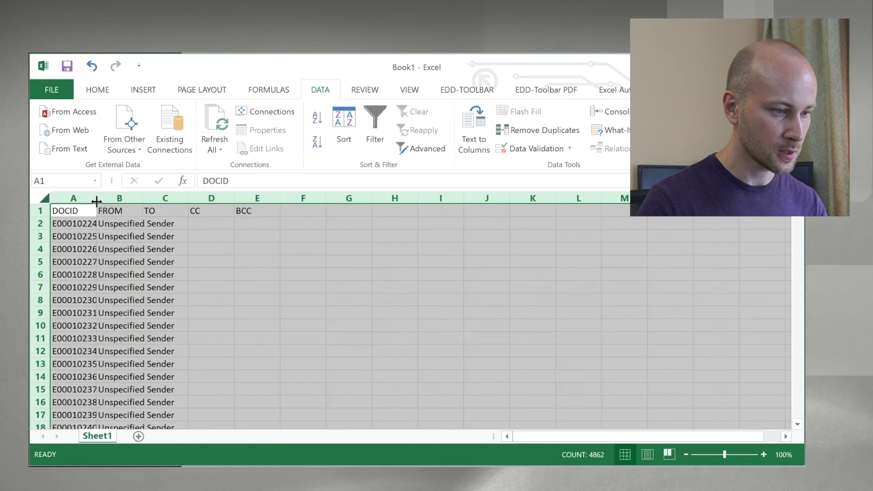
pyautogui.moveTo(96, 197); pyautogui.dragTo(140, 196)
pyautogui.click(275, 236)
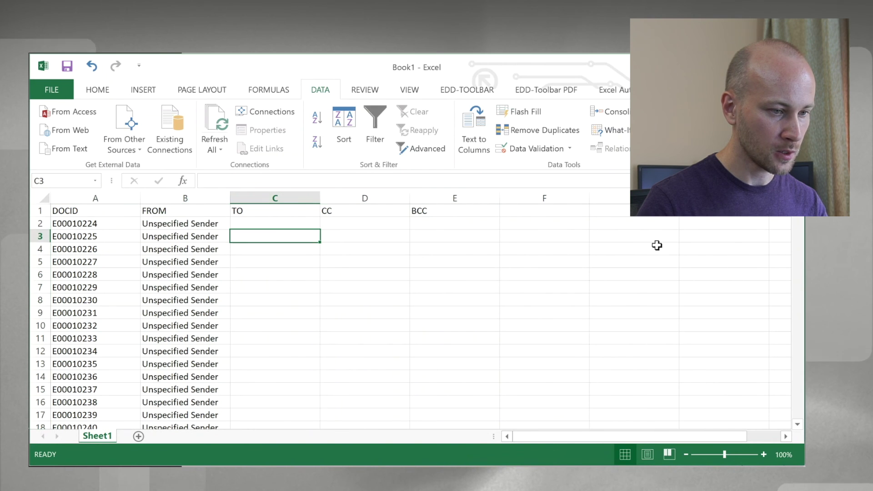
# Step: Examine the FROM and TO values in the rows further down the sheet
pyautogui.moveTo(800, 230)
pyautogui.mouseDown()
pyautogui.moveTo(802, 264)
pyautogui.moveTo(679, 255)
pyautogui.moveTo(795, 260)
pyautogui.moveTo(795, 246)
pyautogui.mouseUp()
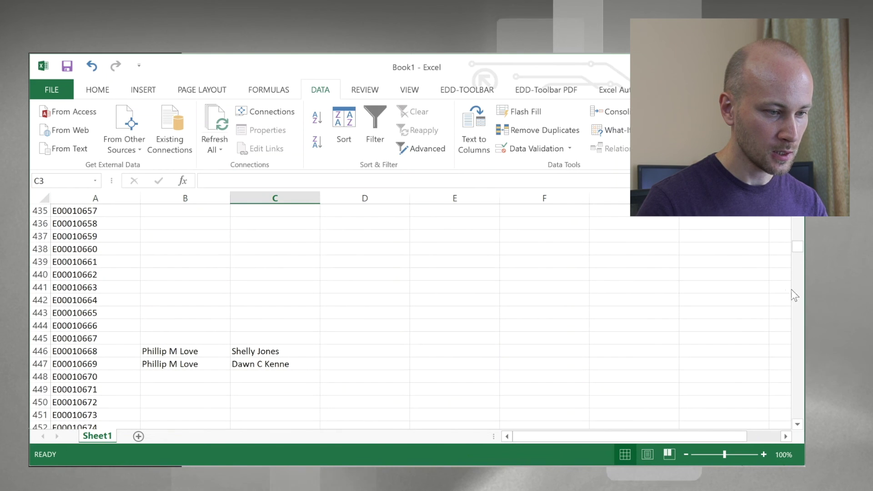
pyautogui.click(797, 310)
pyautogui.click(798, 310)
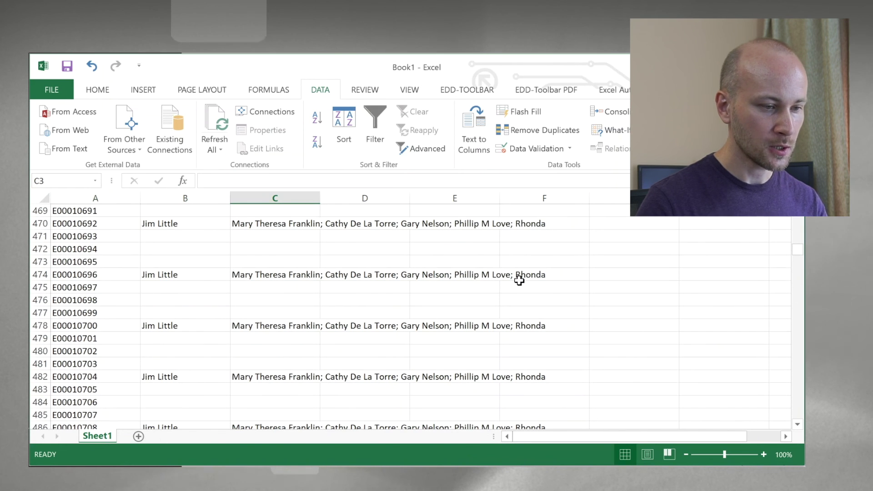